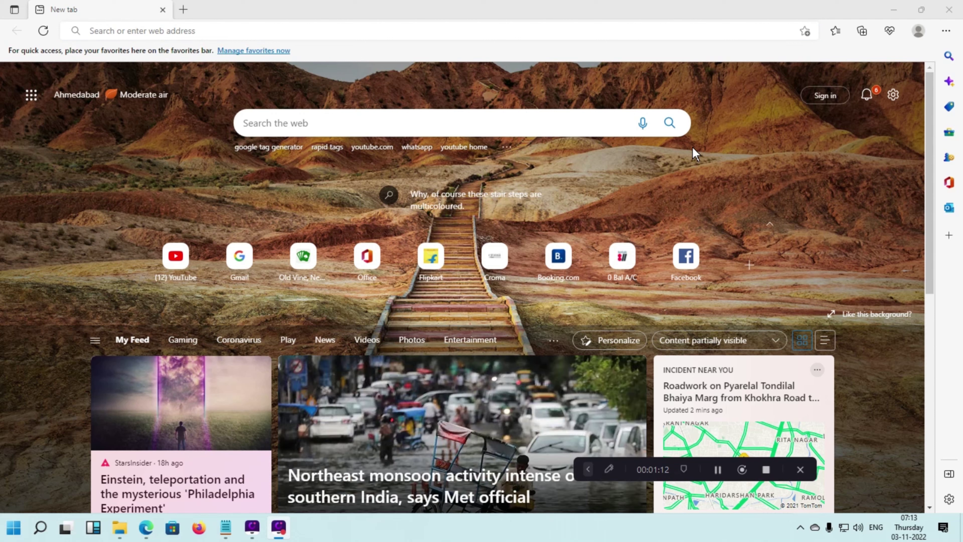
- Open Edge's Settings and more (…) menu from the top-right of the new tab page
{"action": "left_click", "coordinate": [588, 470]}
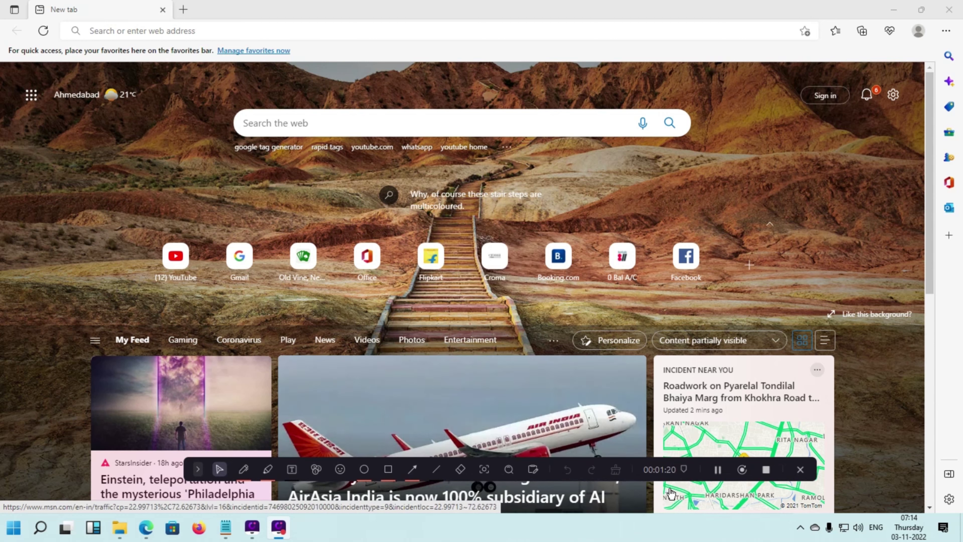
{"action": "left_click", "coordinate": [388, 470]}
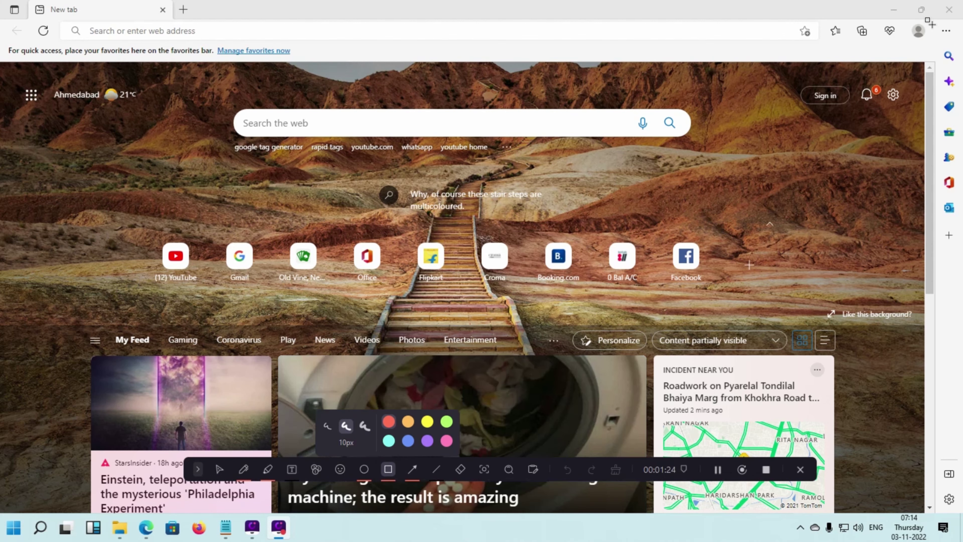
{"action": "left_click_drag", "start_coordinate": [926, 23], "coordinate": [962, 42]}
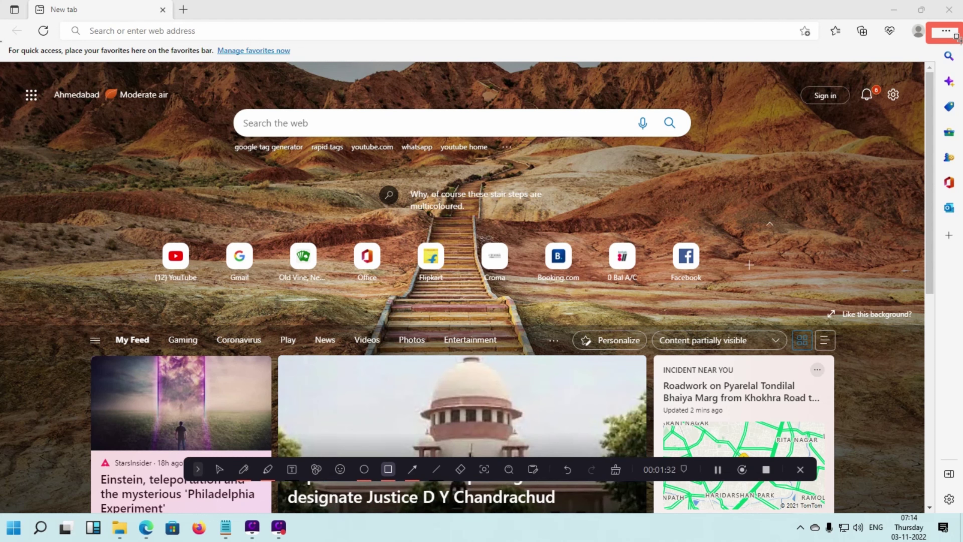
{"action": "left_click", "coordinate": [610, 470]}
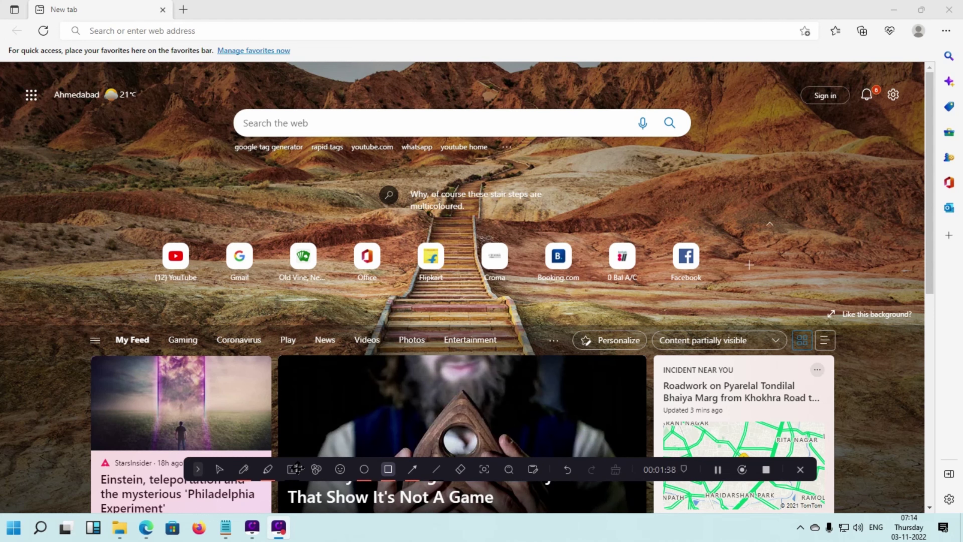
{"action": "left_click", "coordinate": [216, 473]}
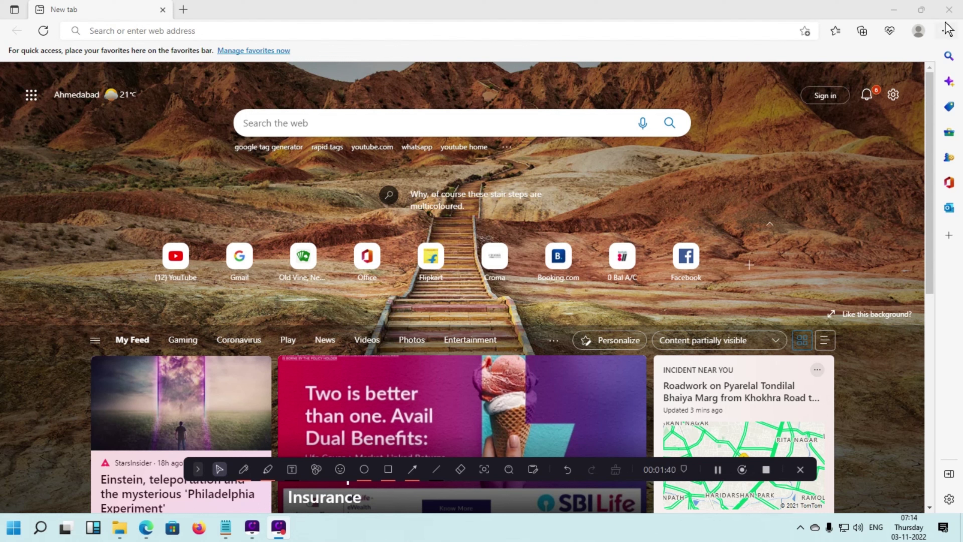
{"action": "left_click", "coordinate": [946, 32]}
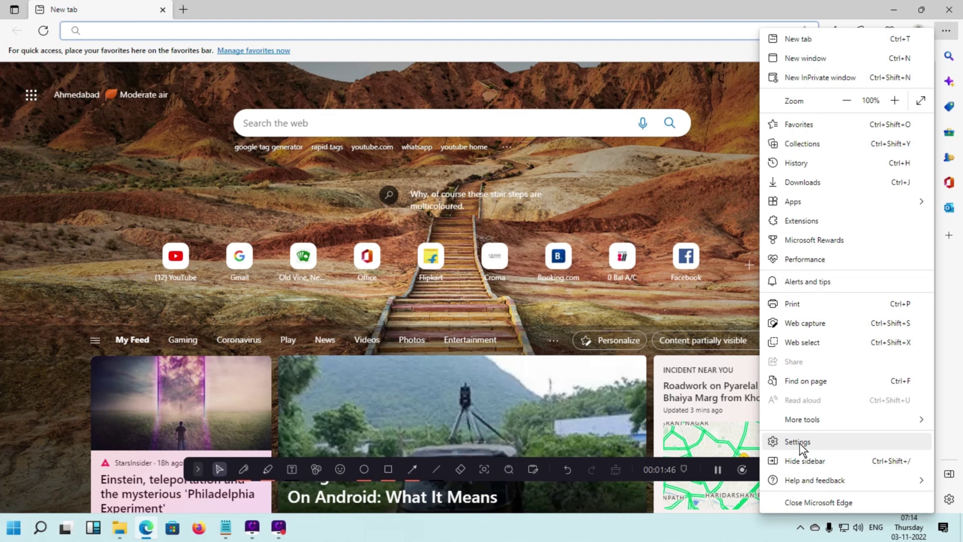
- Choose Settings from the … menu to open the Profiles settings page
{"action": "left_click", "coordinate": [798, 442]}
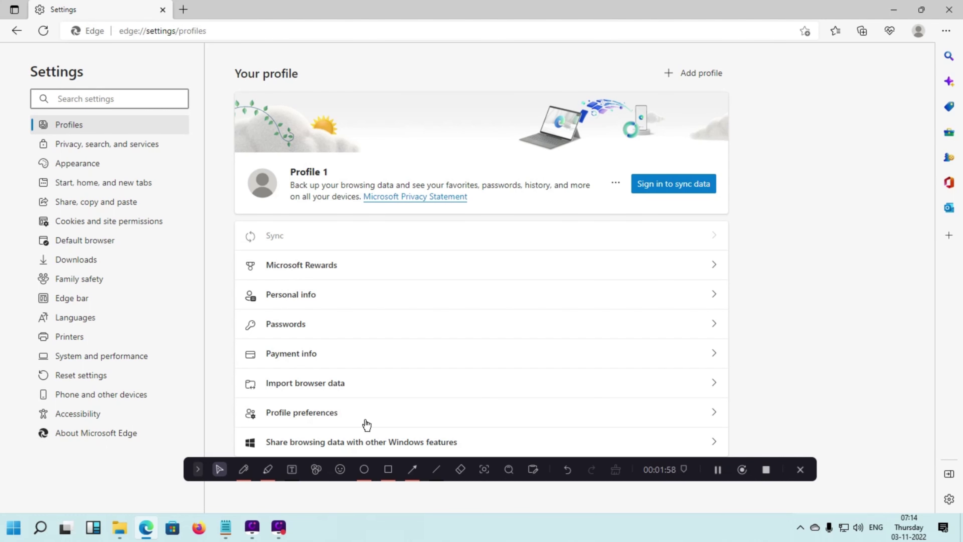
{"action": "left_click", "coordinate": [388, 470]}
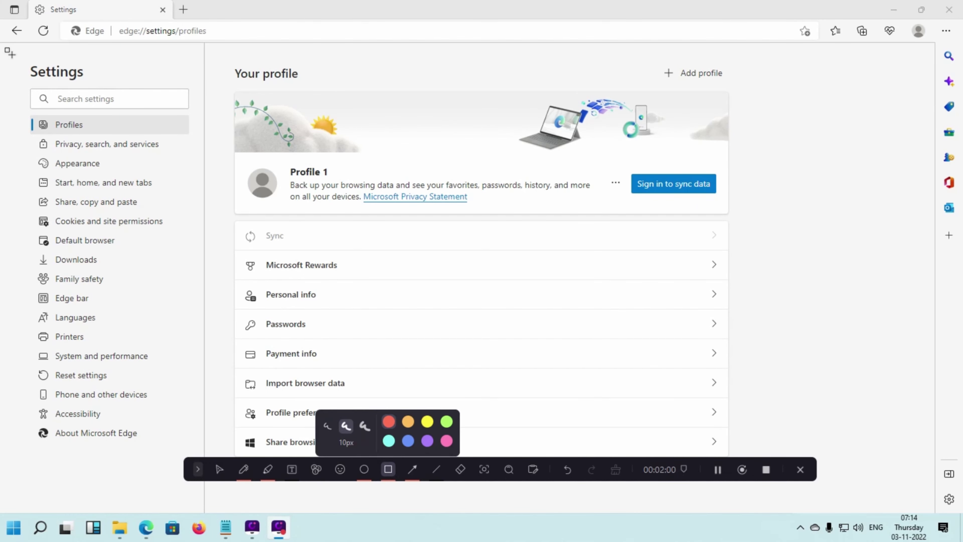
{"action": "mouse_move", "coordinate": [7, 53]}
{"action": "left_mouse_down"}
{"action": "mouse_move", "coordinate": [121, 176]}
{"action": "mouse_move", "coordinate": [196, 423]}
{"action": "mouse_move", "coordinate": [189, 450]}
{"action": "mouse_move", "coordinate": [202, 453]}
{"action": "left_mouse_up"}
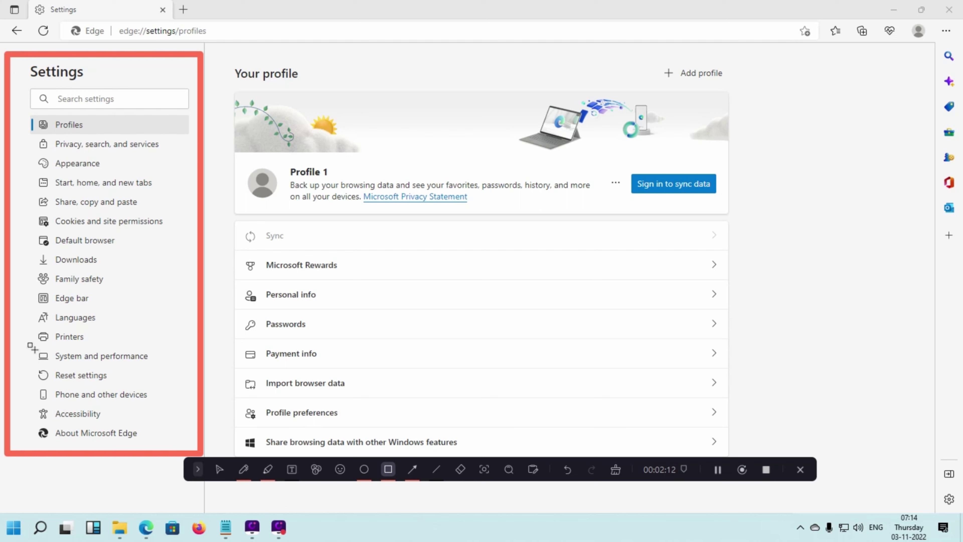
{"action": "mouse_move", "coordinate": [33, 348]}
{"action": "left_mouse_down"}
{"action": "mouse_move", "coordinate": [78, 371]}
{"action": "mouse_move", "coordinate": [166, 367]}
{"action": "left_mouse_up"}
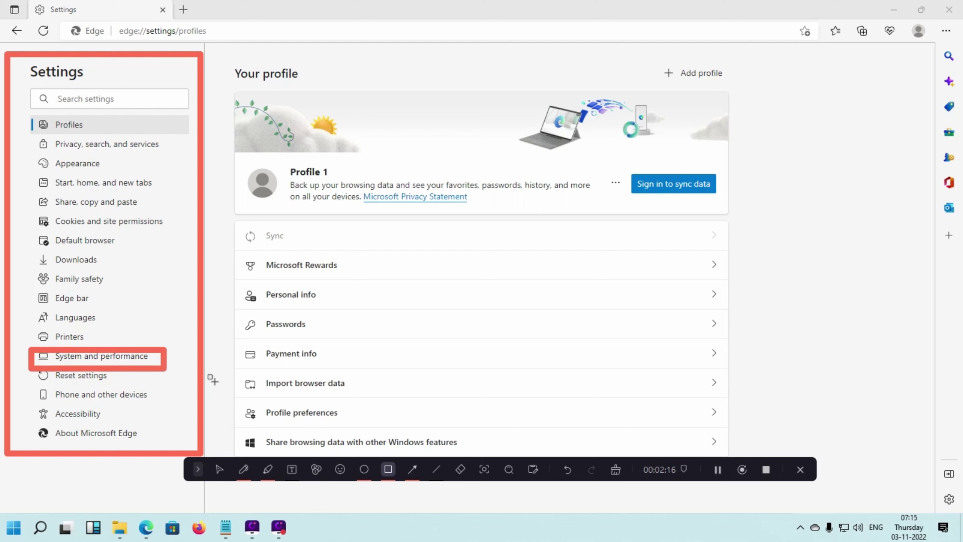
{"action": "left_click", "coordinate": [616, 472]}
{"action": "left_click", "coordinate": [220, 471]}
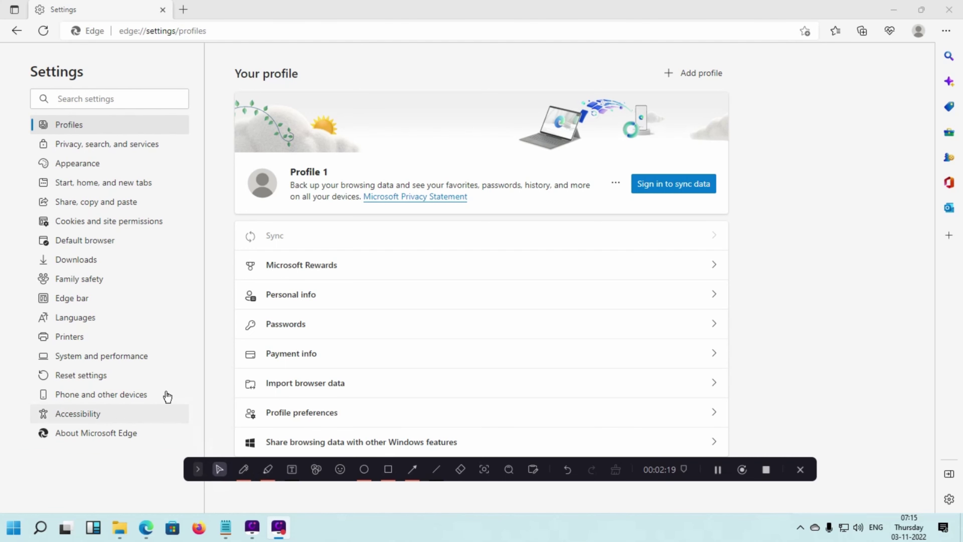
- Go to the System and performance settings and look over the Optimize Performance section
{"action": "left_click", "coordinate": [118, 363]}
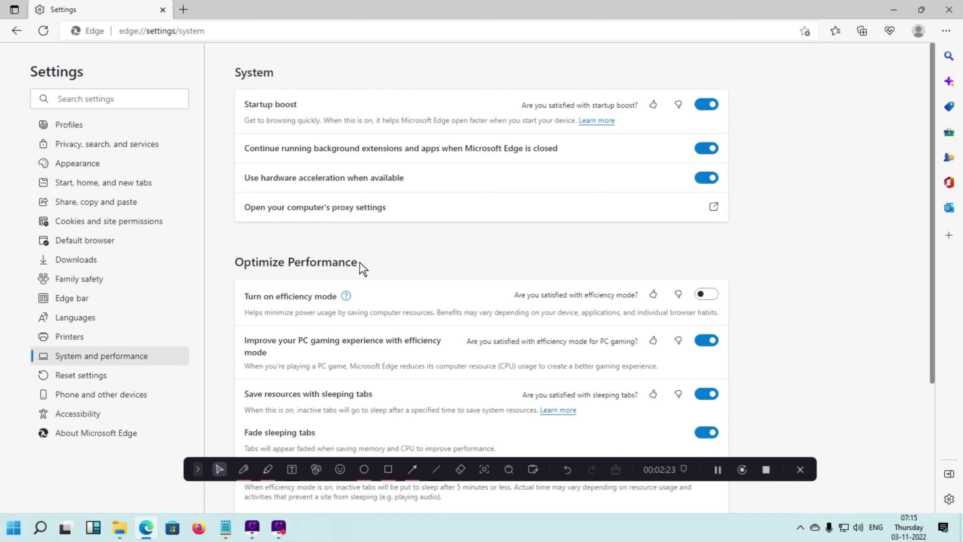
{"action": "left_click_drag", "start_coordinate": [360, 263], "coordinate": [237, 275]}
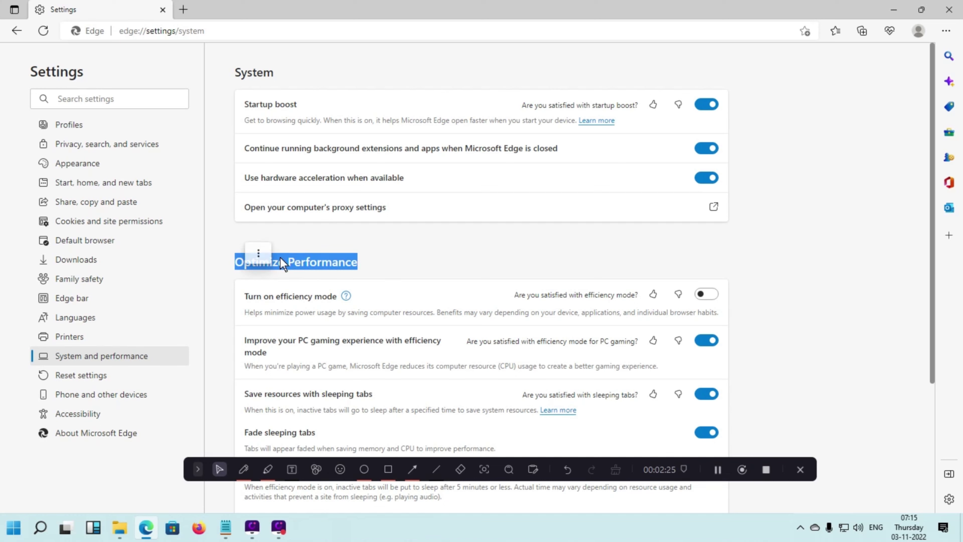
{"action": "left_click", "coordinate": [364, 263]}
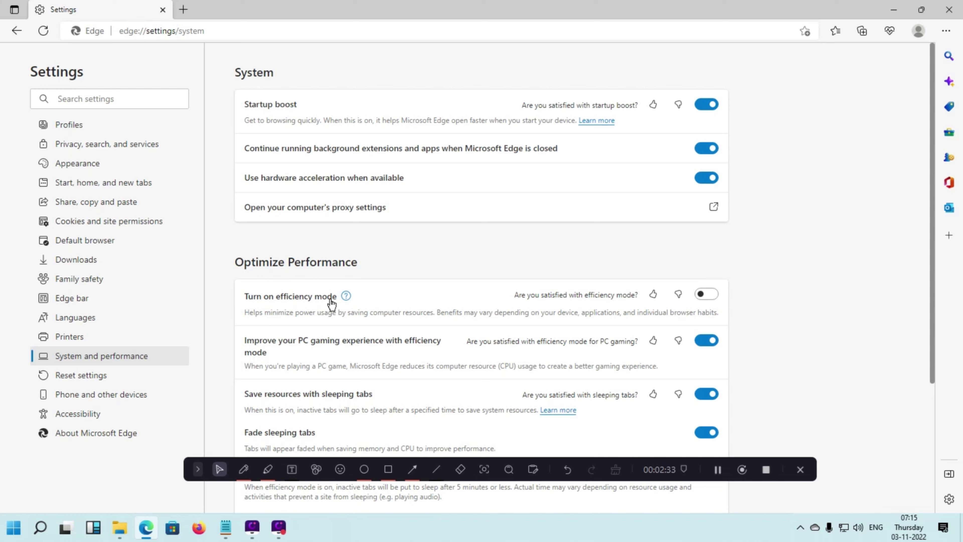
- Switch Turn on efficiency mode on, then back off, and open a new tab
{"action": "left_click", "coordinate": [703, 297]}
{"action": "left_click", "coordinate": [710, 298]}
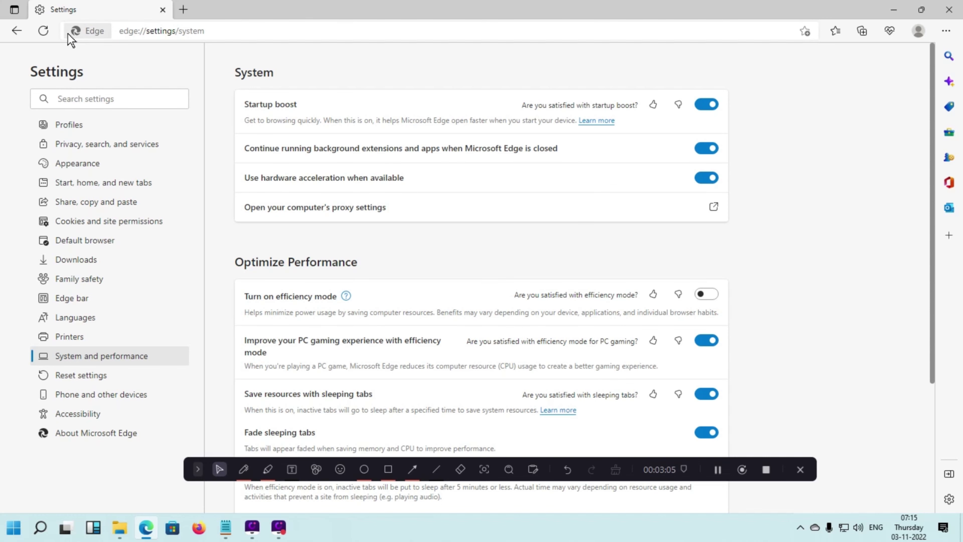
{"action": "left_click", "coordinate": [186, 11]}
- Close the old Settings tab and reopen Settings from the … menu
{"action": "left_click", "coordinate": [162, 10]}
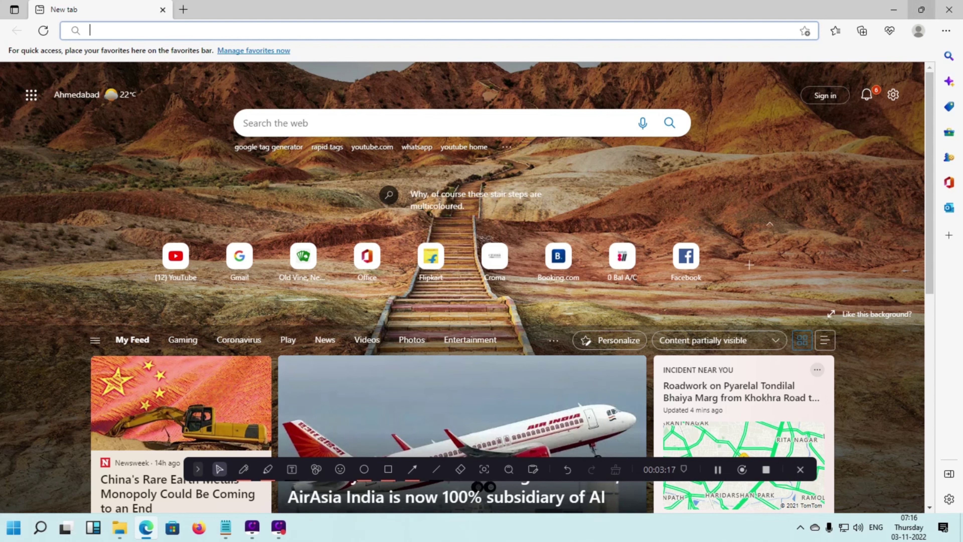
{"action": "left_click", "coordinate": [951, 32]}
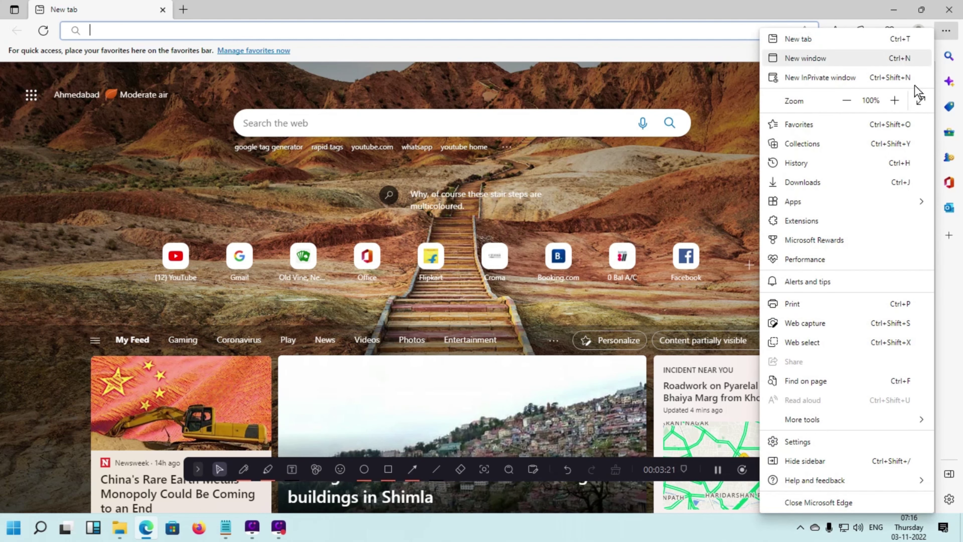
{"action": "left_click", "coordinate": [806, 446]}
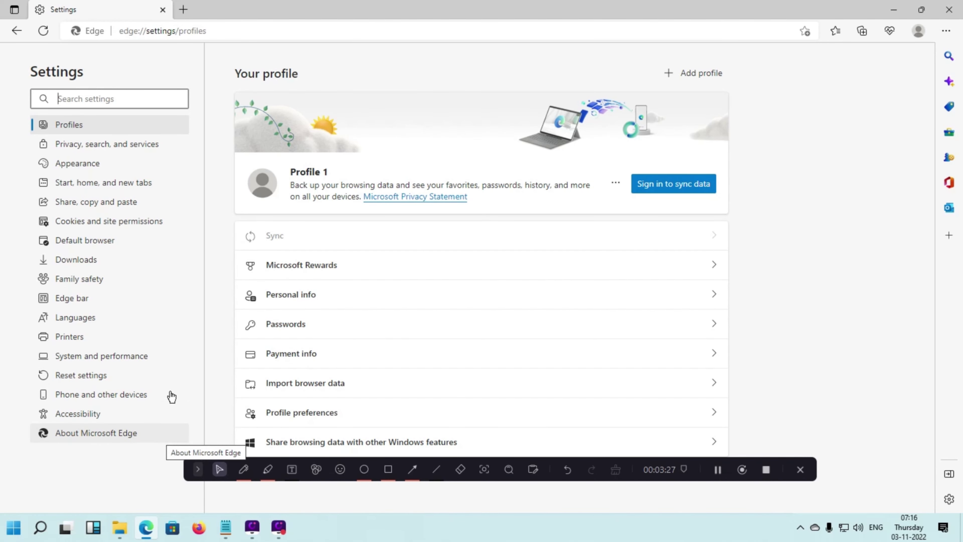
- In Appearance > Customize toolbar, toggle the Performance button off and back on to show it
{"action": "left_click", "coordinate": [78, 167]}
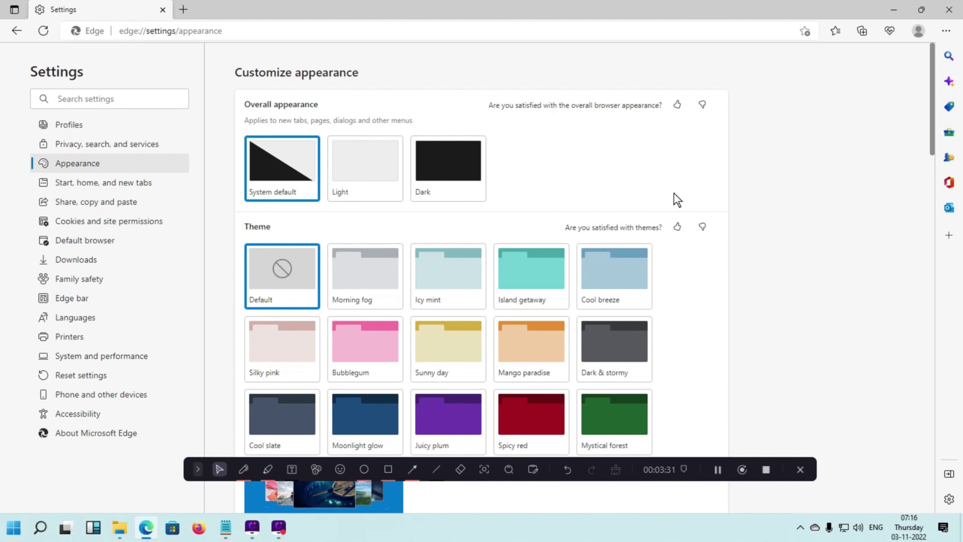
{"action": "scroll", "coordinate": [763, 220], "scroll_direction": "down", "scroll_amount": 5}
{"action": "scroll", "coordinate": [763, 221], "scroll_direction": "down", "scroll_amount": 6}
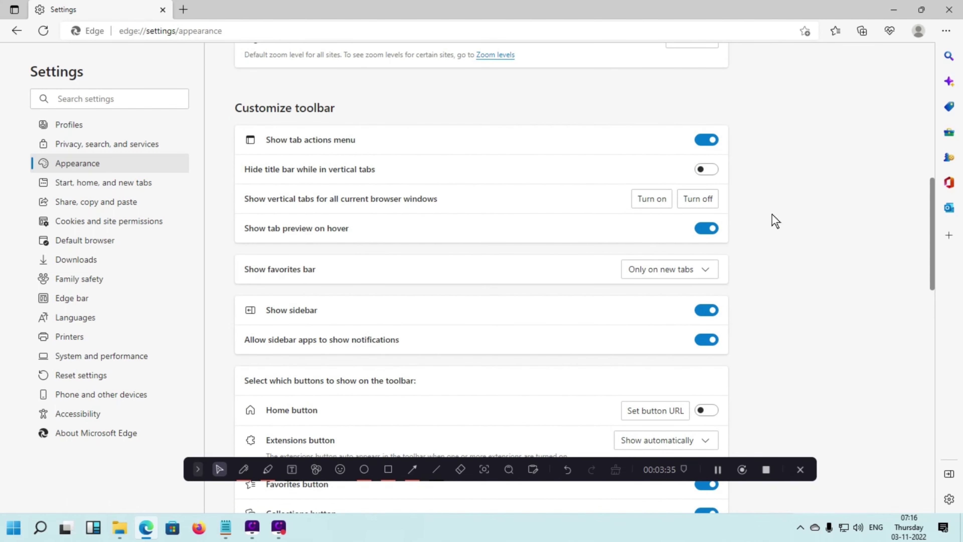
{"action": "scroll", "coordinate": [773, 220], "scroll_direction": "down", "scroll_amount": 6}
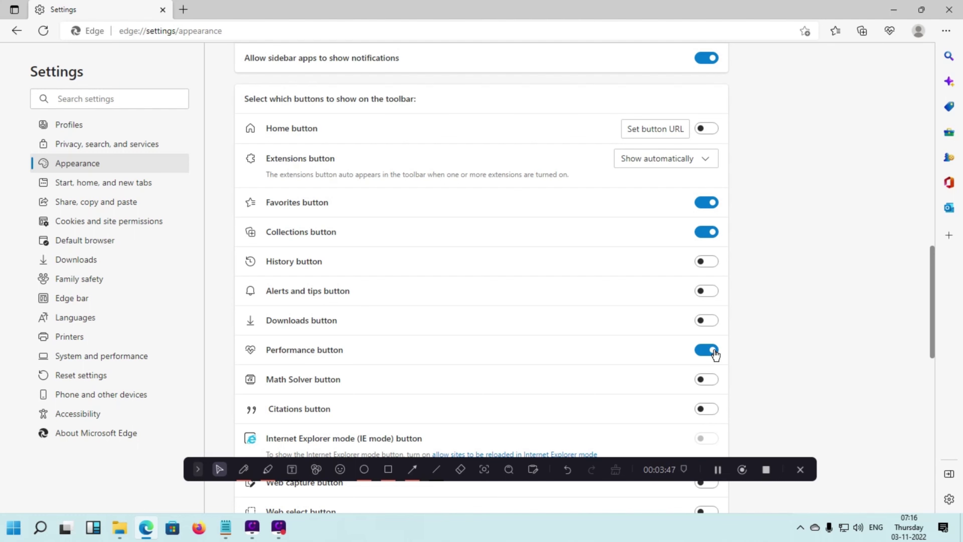
{"action": "left_click", "coordinate": [707, 350]}
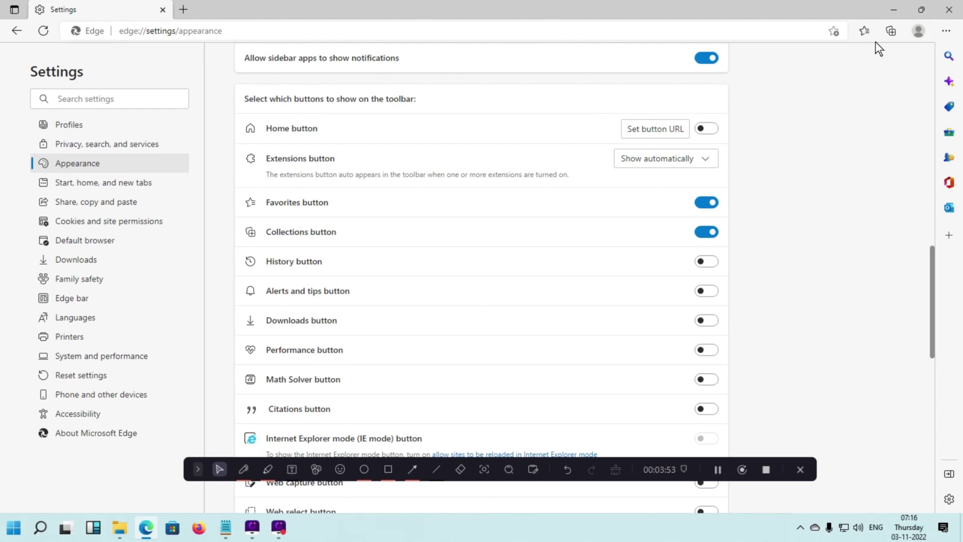
{"action": "left_click", "coordinate": [706, 353]}
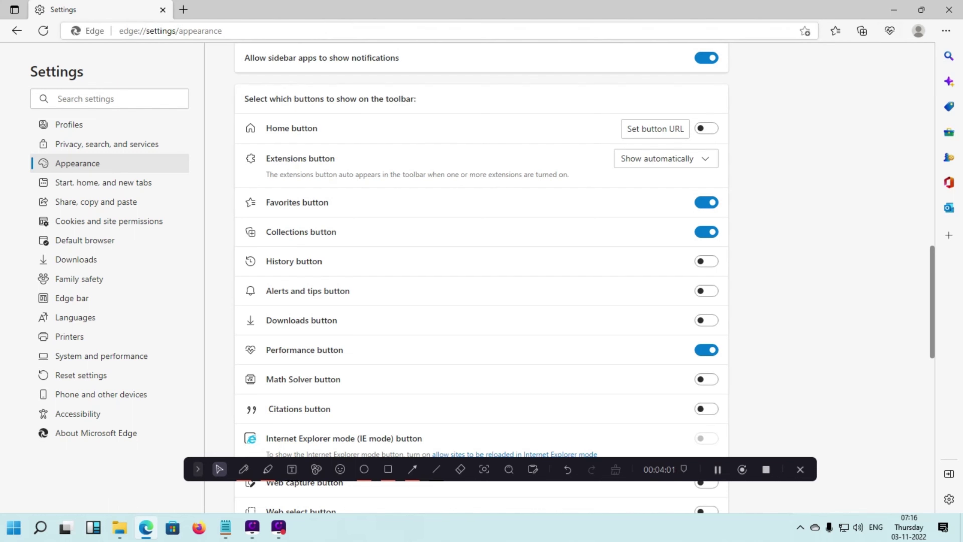
- Close the Settings tab and turn on efficiency mode (Status: Active) from the Performance toolbar button
{"action": "left_click", "coordinate": [184, 12]}
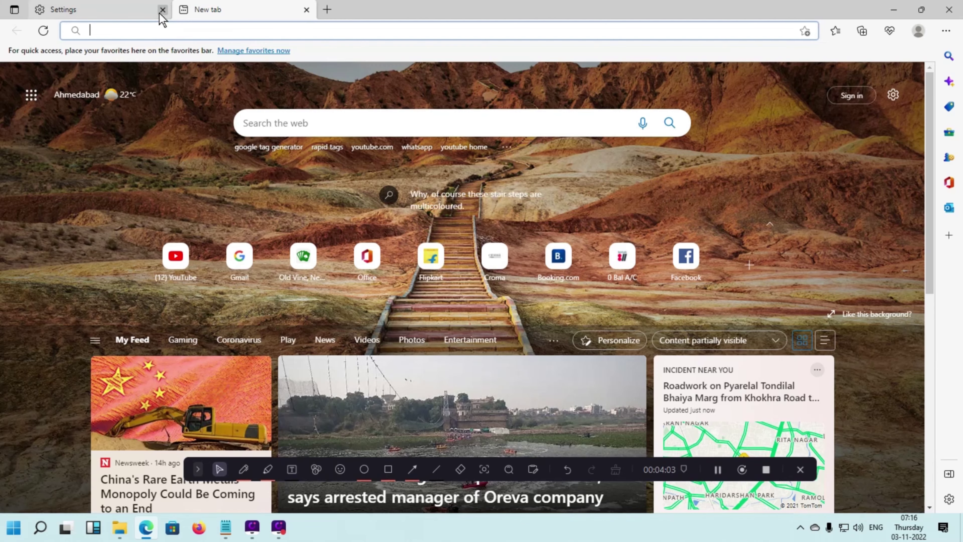
{"action": "left_click", "coordinate": [161, 10]}
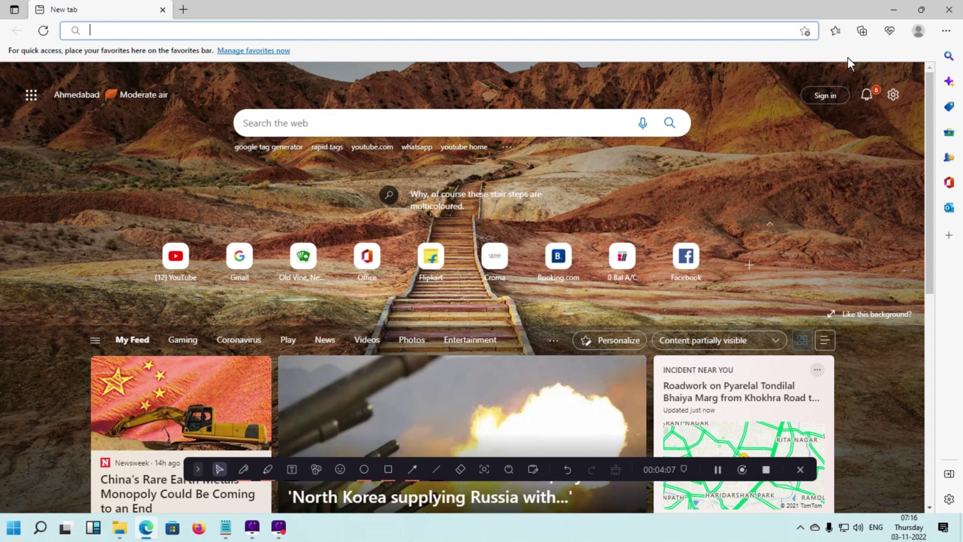
{"action": "left_click", "coordinate": [890, 34]}
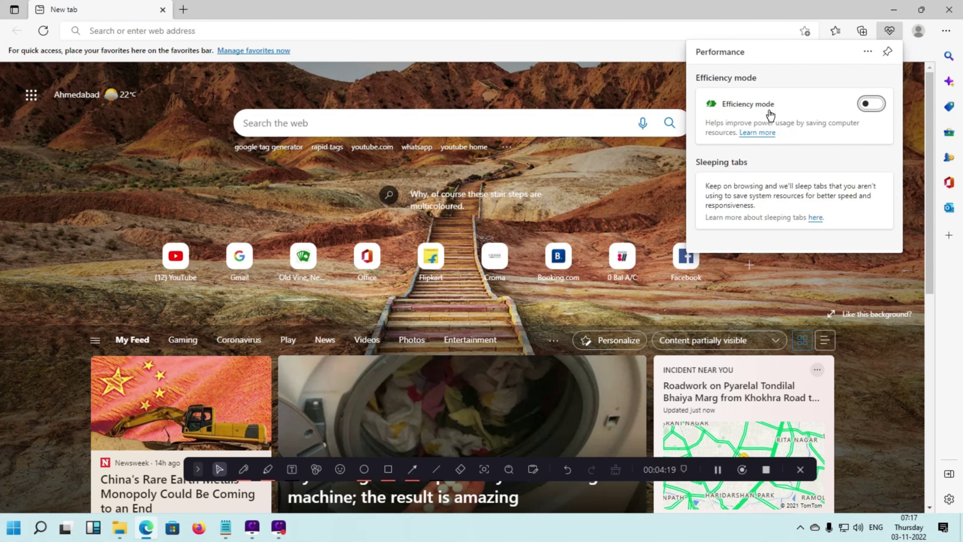
{"action": "left_click", "coordinate": [872, 106]}
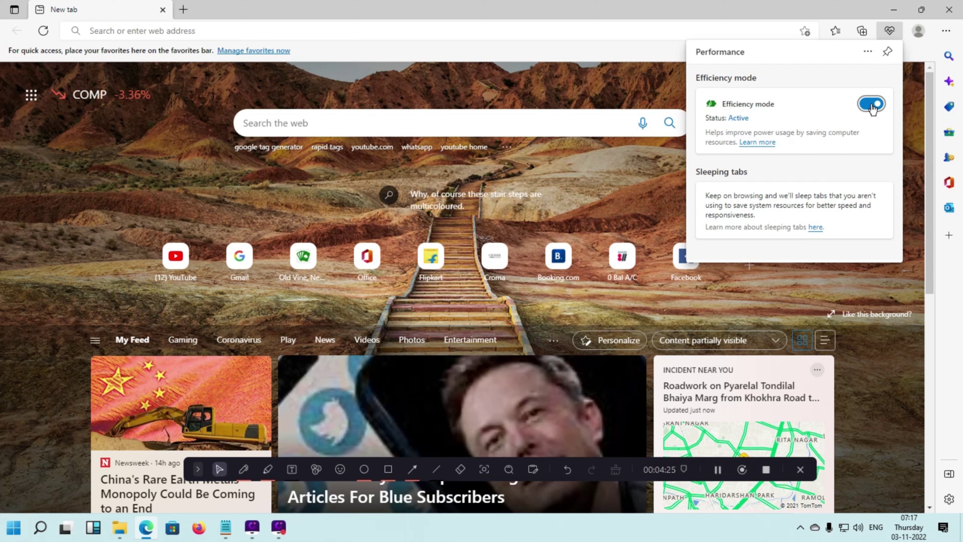
{"action": "left_click", "coordinate": [643, 181]}
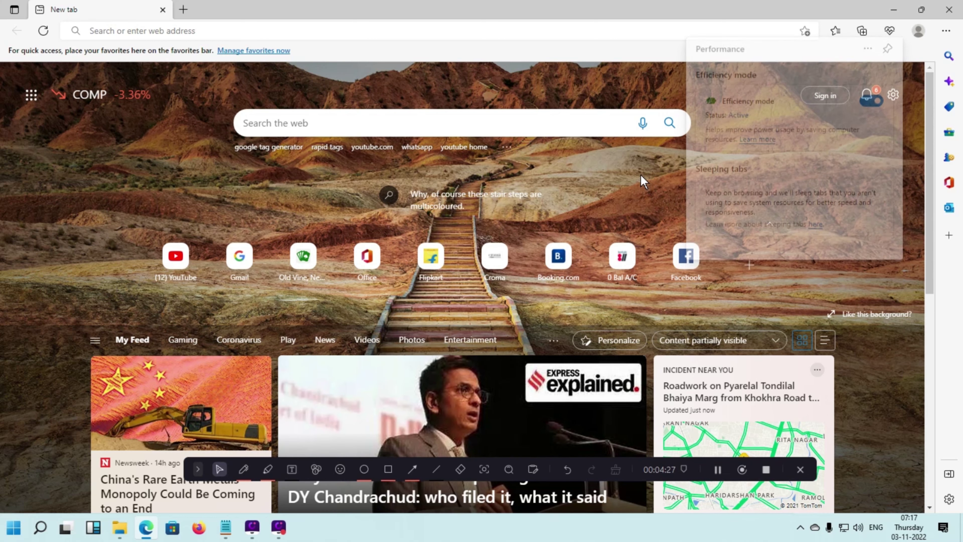